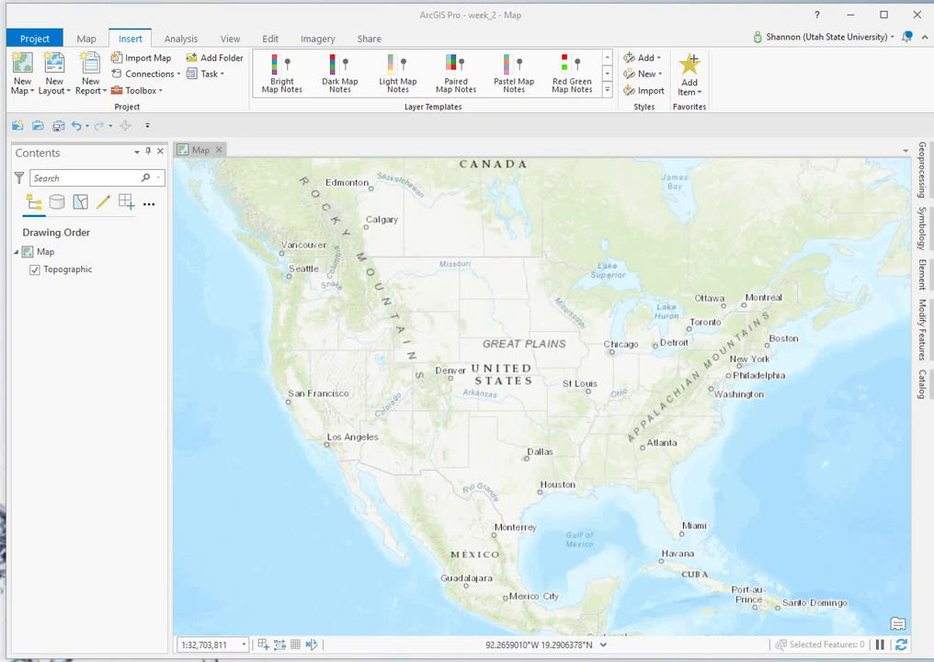
Insert a second new map, Map2, into the week_2 project
left_click(27, 253)
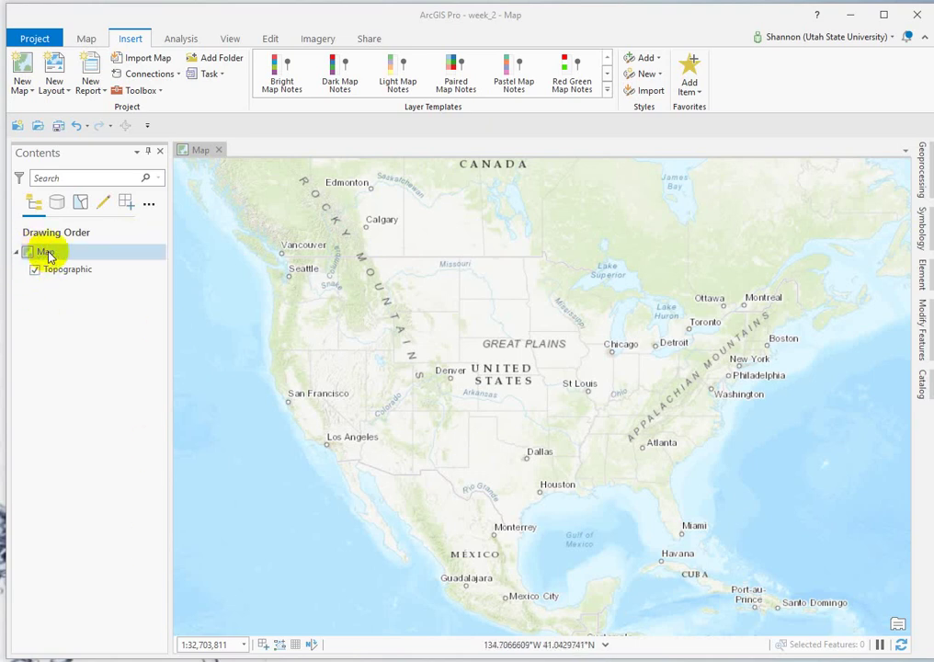
left_click(46, 294)
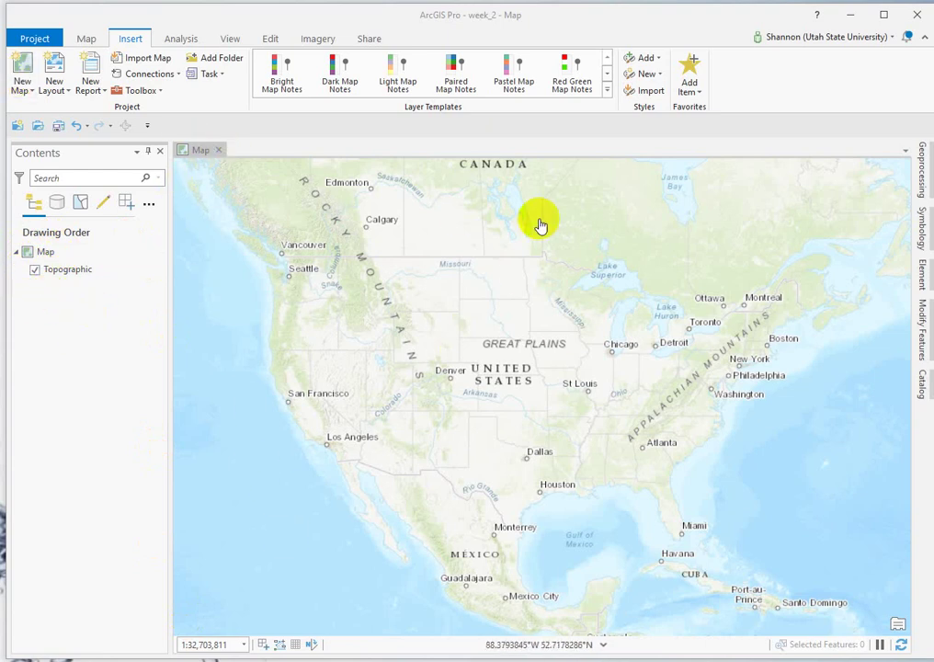
left_click(24, 63)
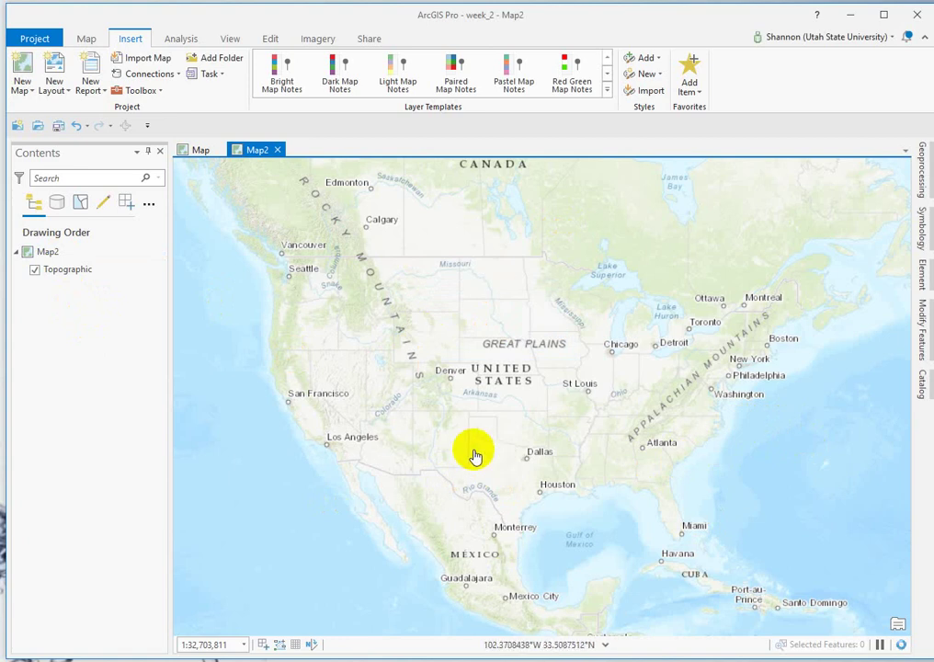
Zoom the original Map out to a centered world view
left_click(197, 151)
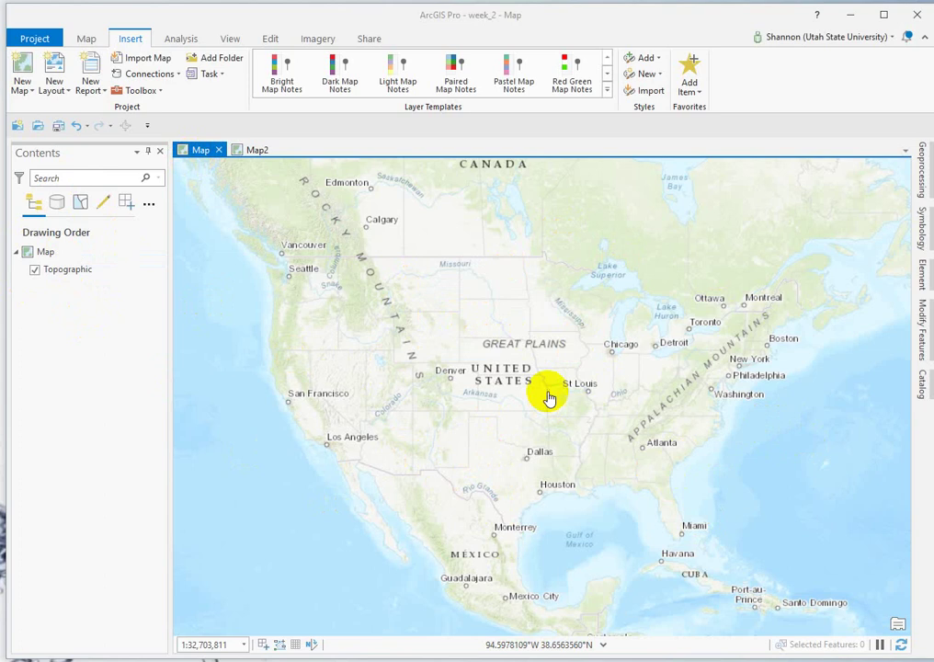
scroll(441, 490, "down", 5)
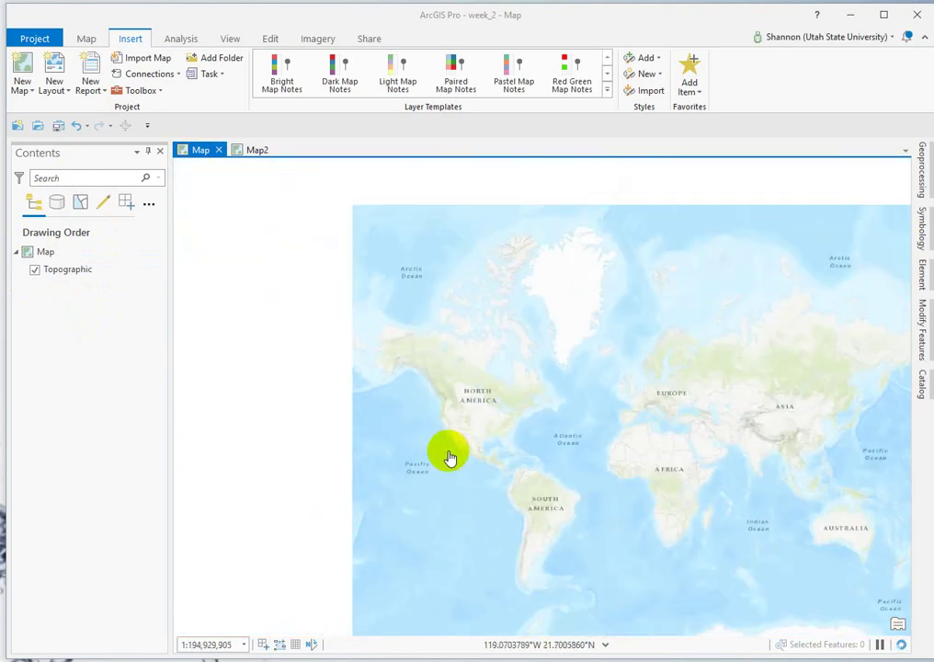
left_click_drag(446, 452, 400, 350)
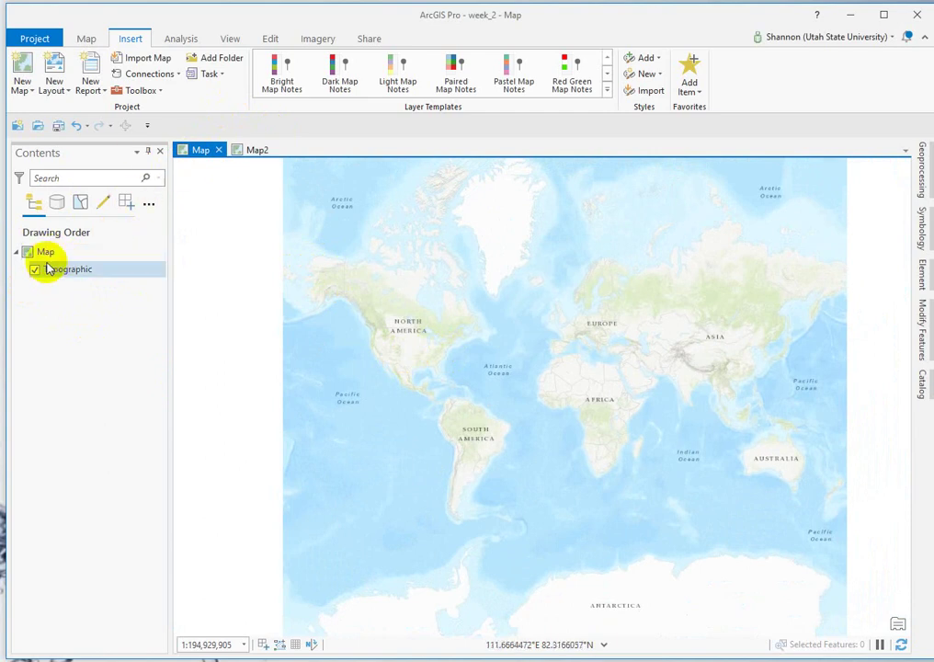
Zoom and pan Map2 to center on Iowa, then return to the original Map
left_click(255, 151)
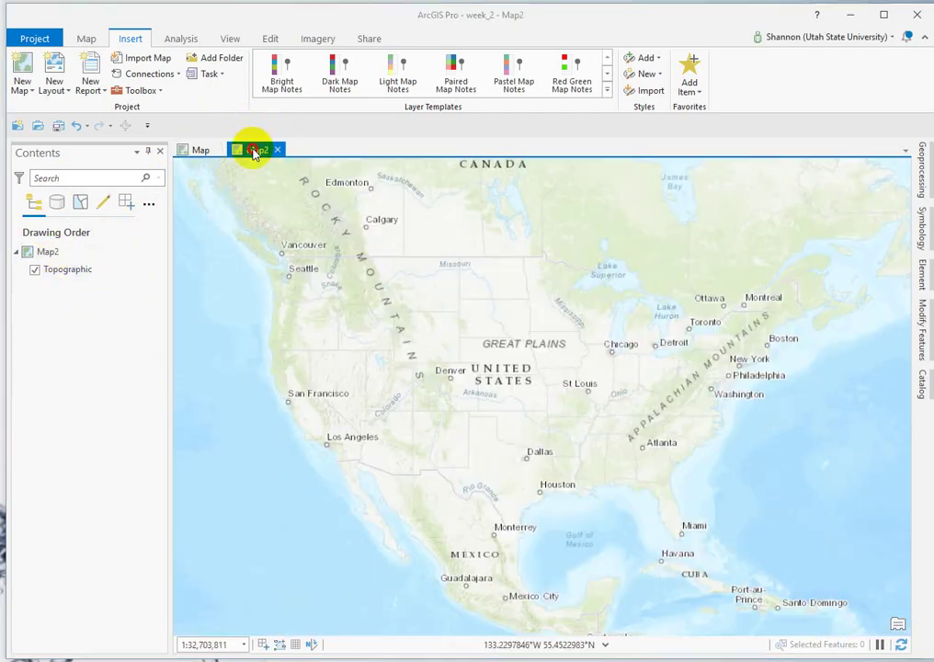
scroll(538, 390, "up", 3)
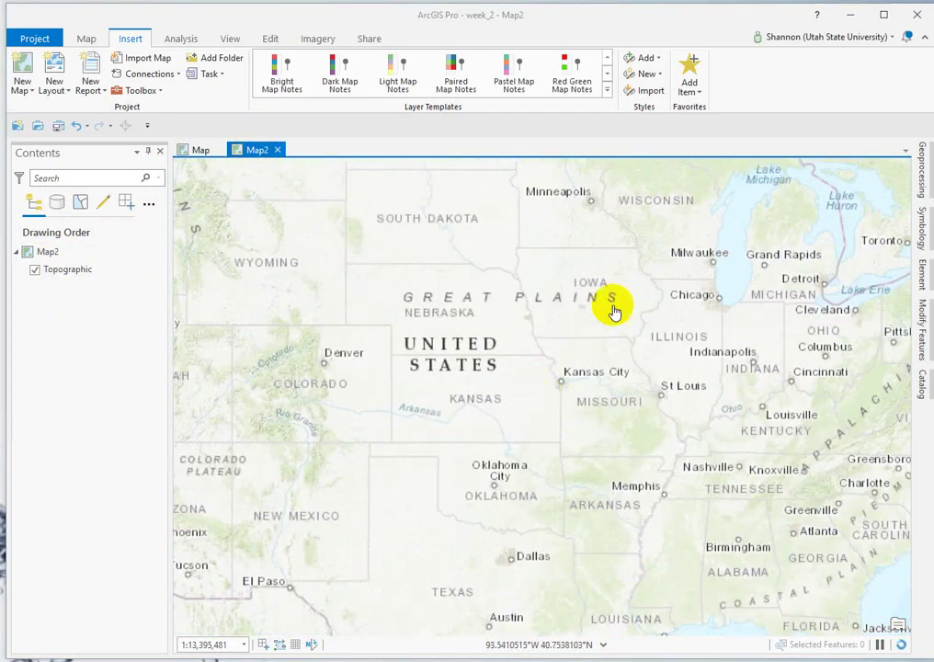
left_click_drag(613, 310, 561, 370)
scroll(582, 350, "up", 4)
left_click_drag(482, 429, 694, 365)
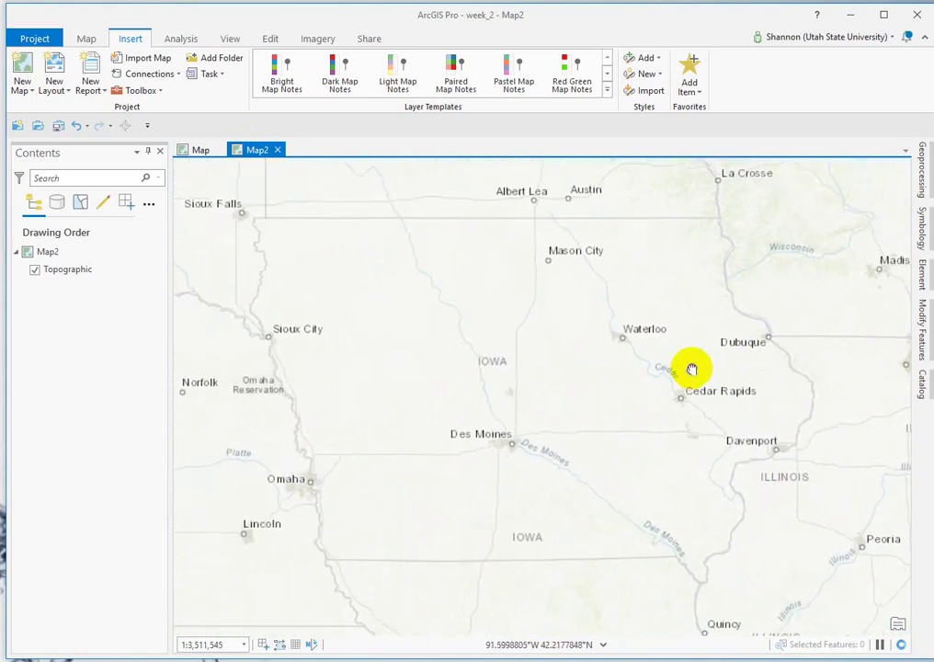
left_click(197, 152)
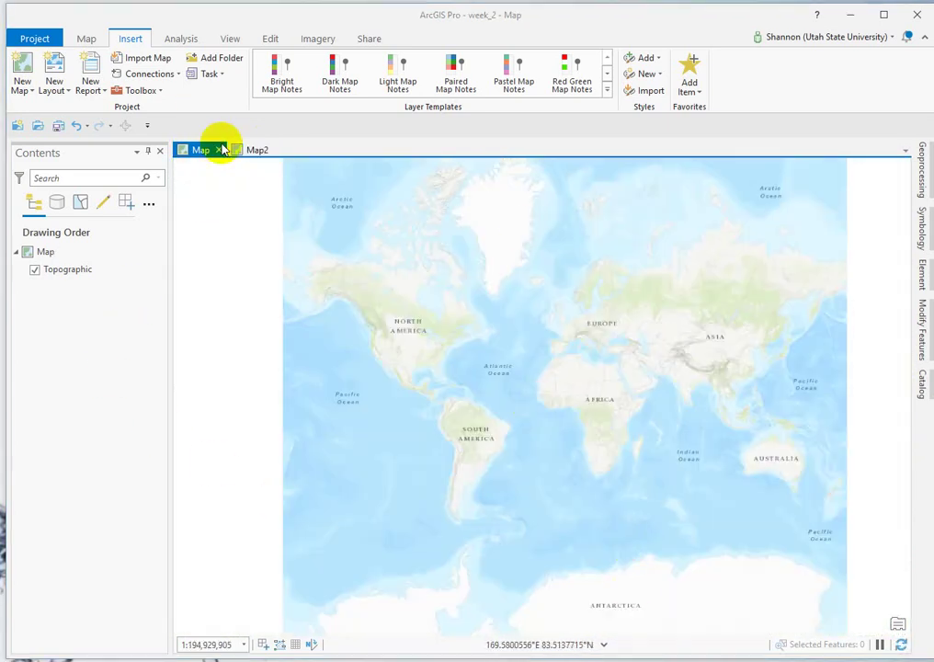
Rename the original Map to 'Globe'
right_click(43, 252)
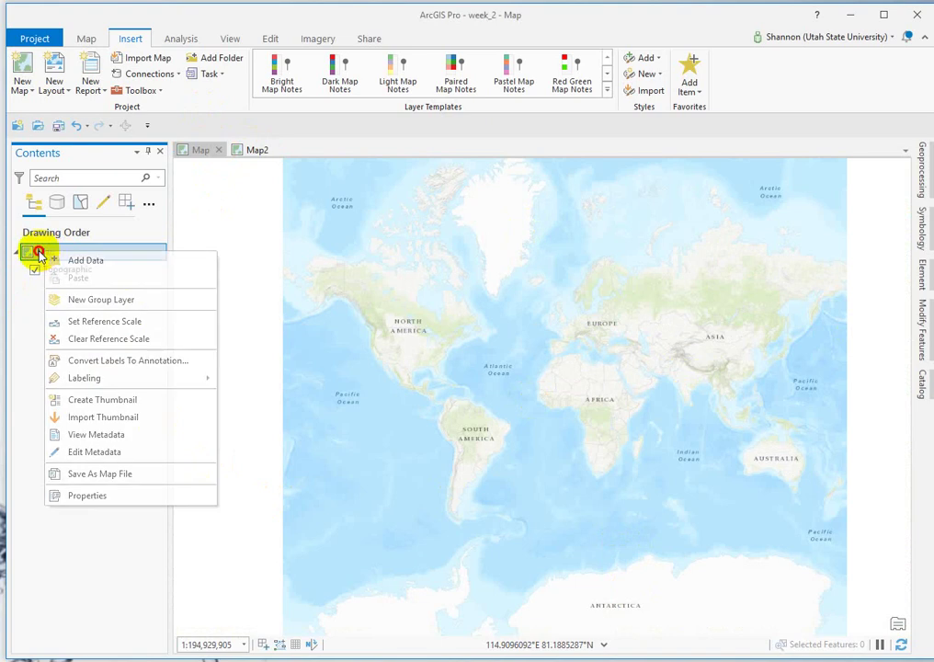
key("Escape")
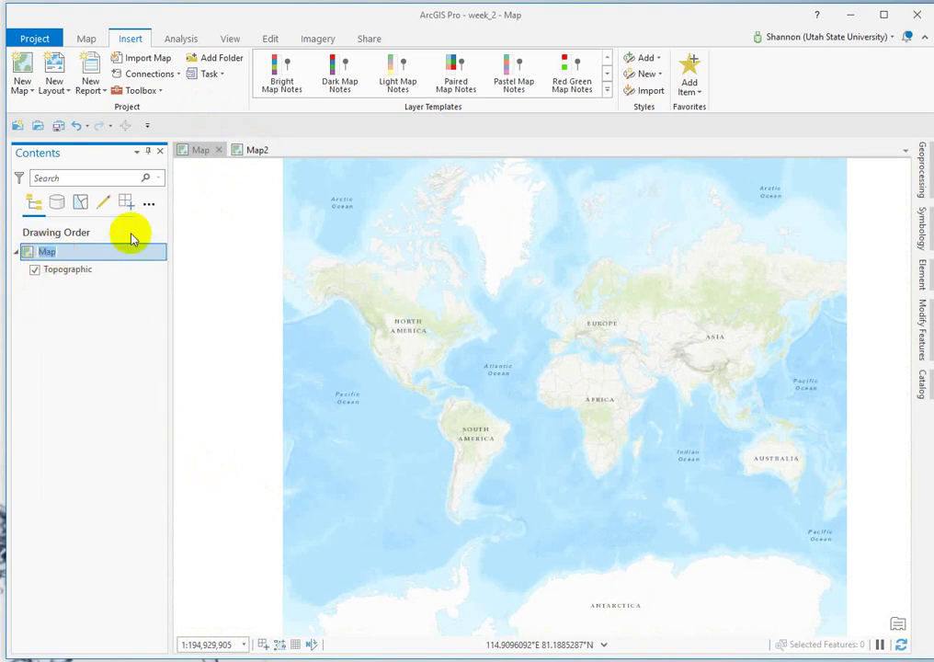
type("Globe")
Rename Map2 to 'Iowa'
left_click(254, 148)
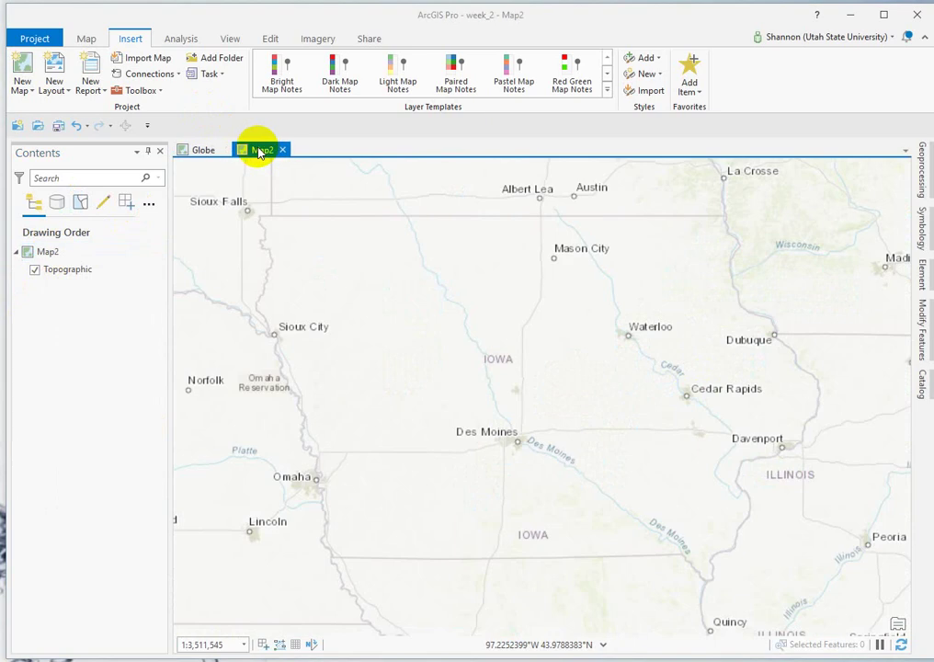
left_click(44, 253)
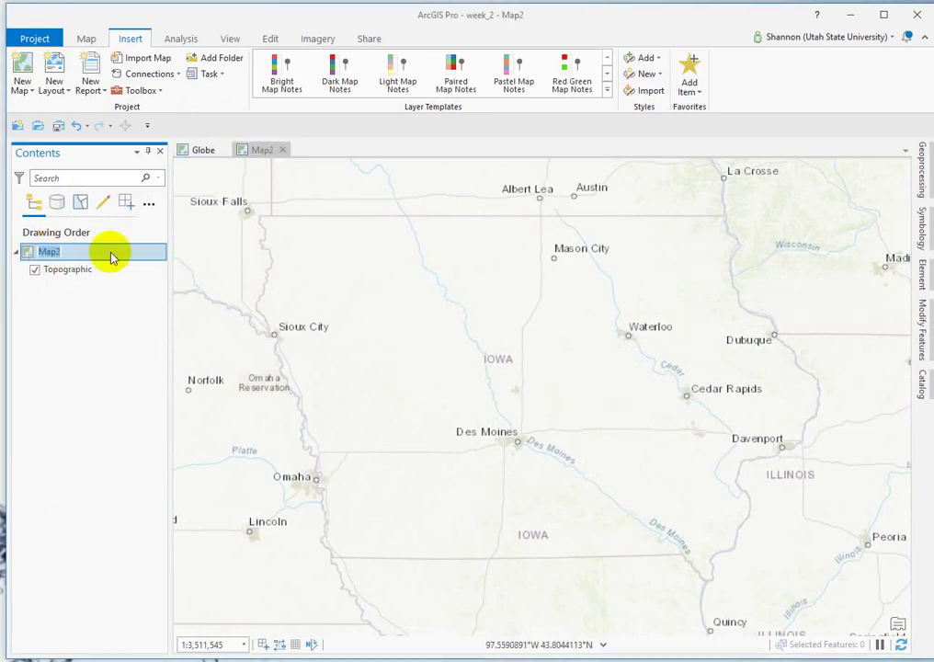
key("Return")
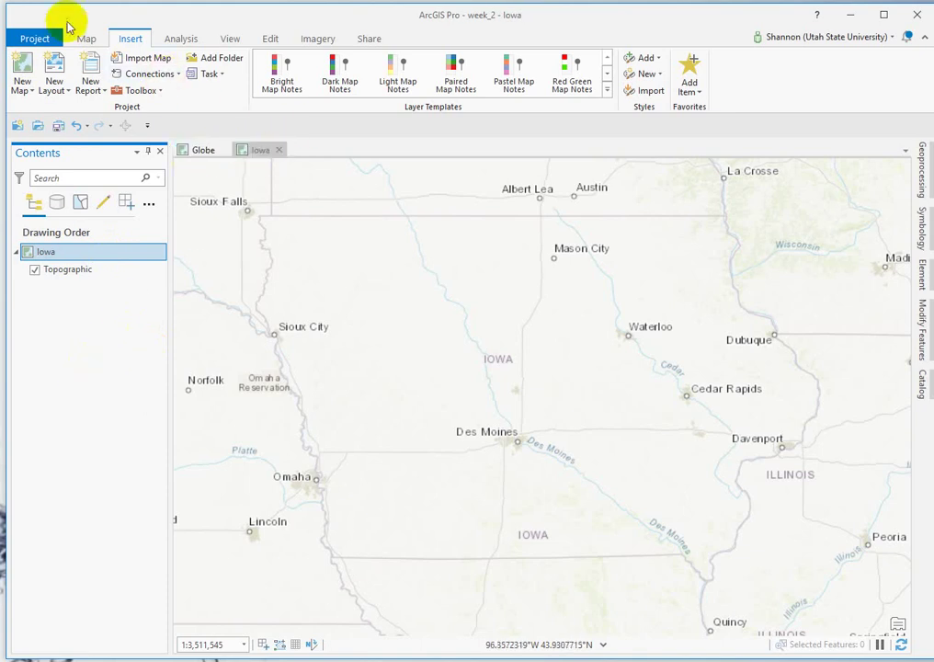
Insert a new ANSI Landscape Letter layout
left_click(54, 69)
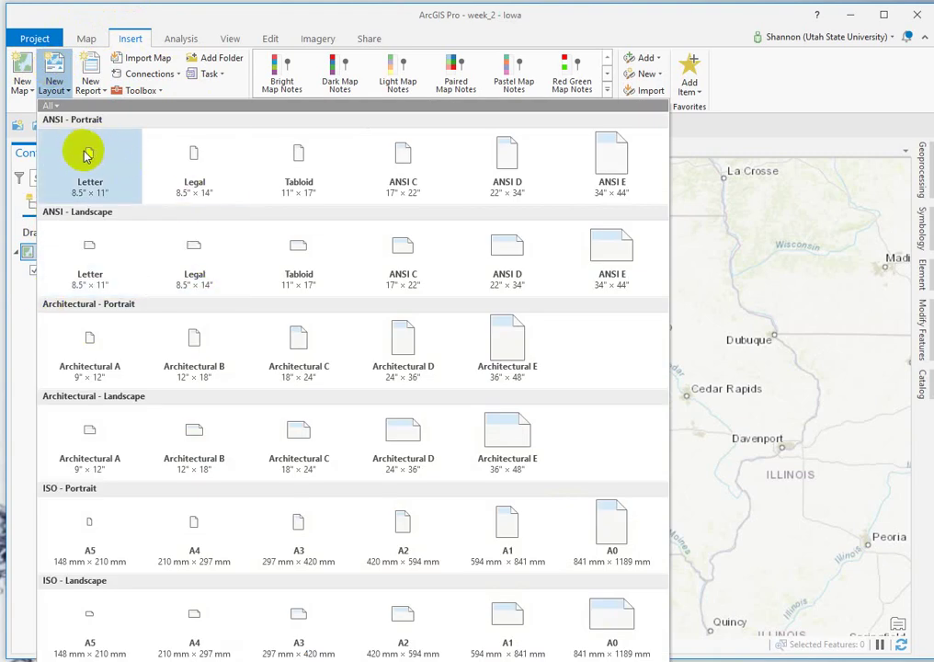
left_click(91, 248)
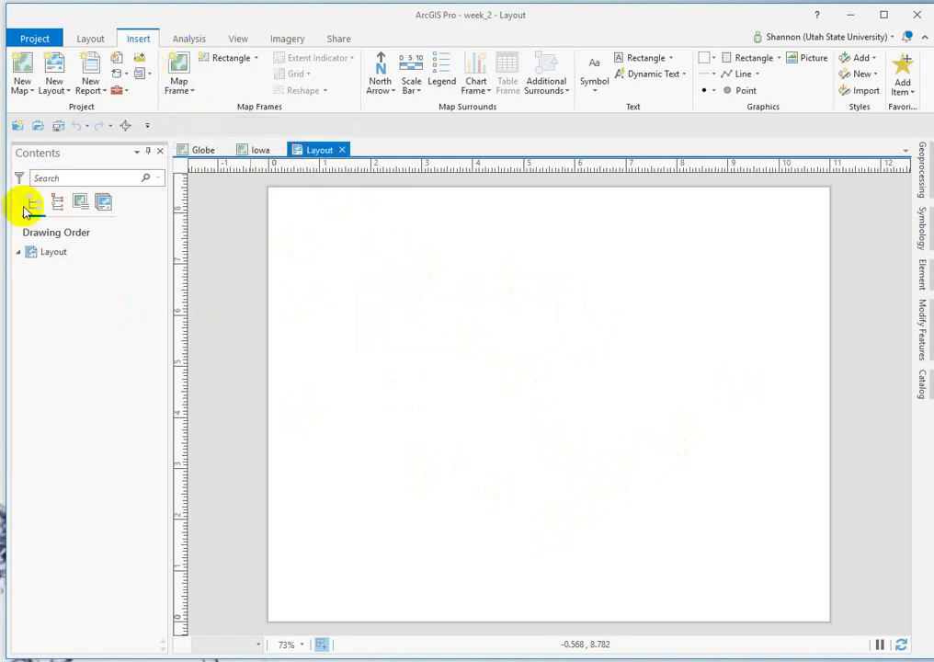
Draw a map frame of the Globe map (1:194,929,905) on the page's left half
left_click(178, 78)
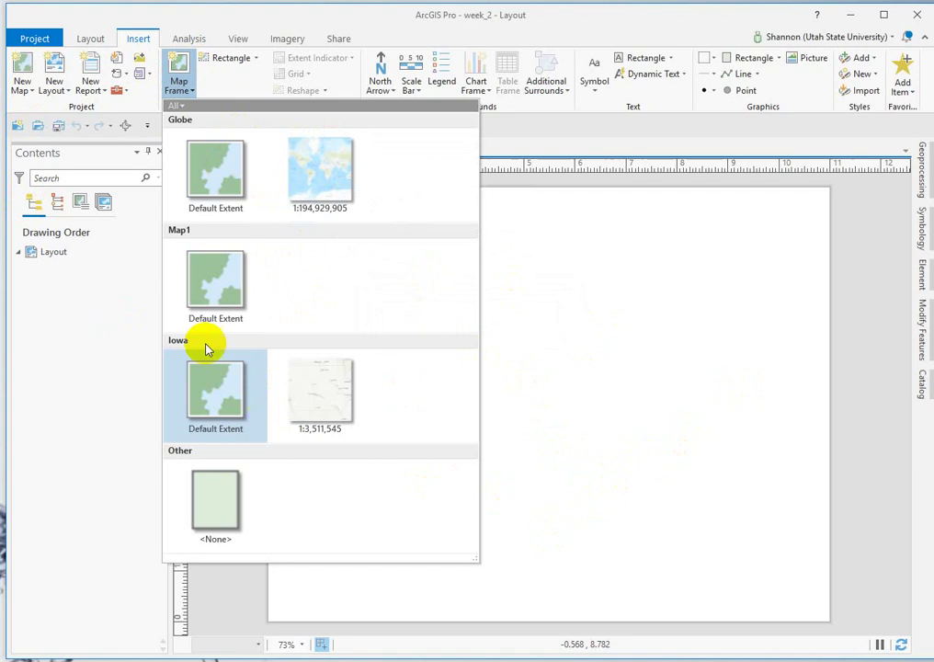
left_click(318, 165)
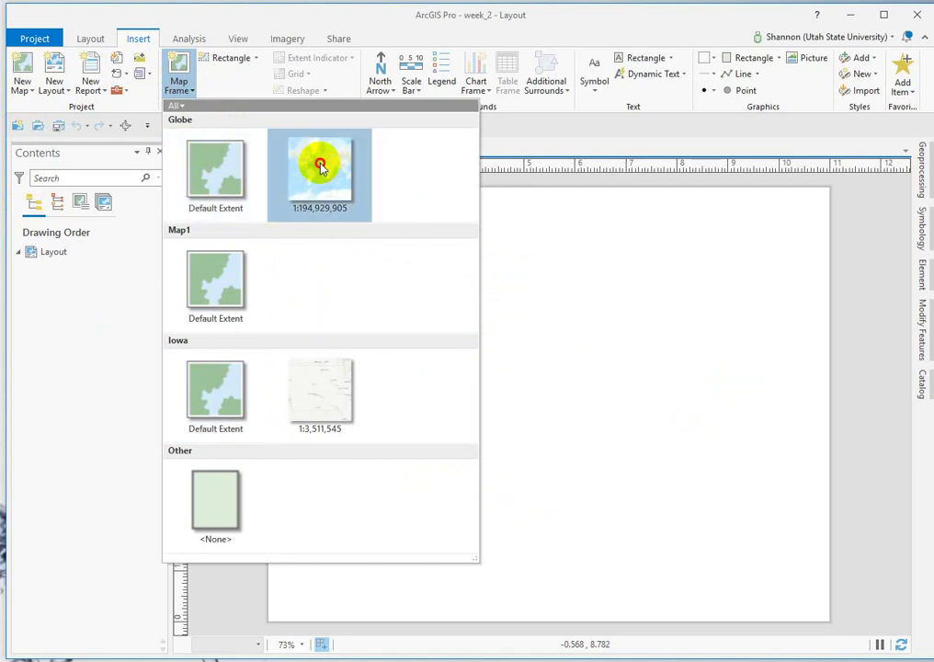
left_click_drag(284, 204, 502, 438)
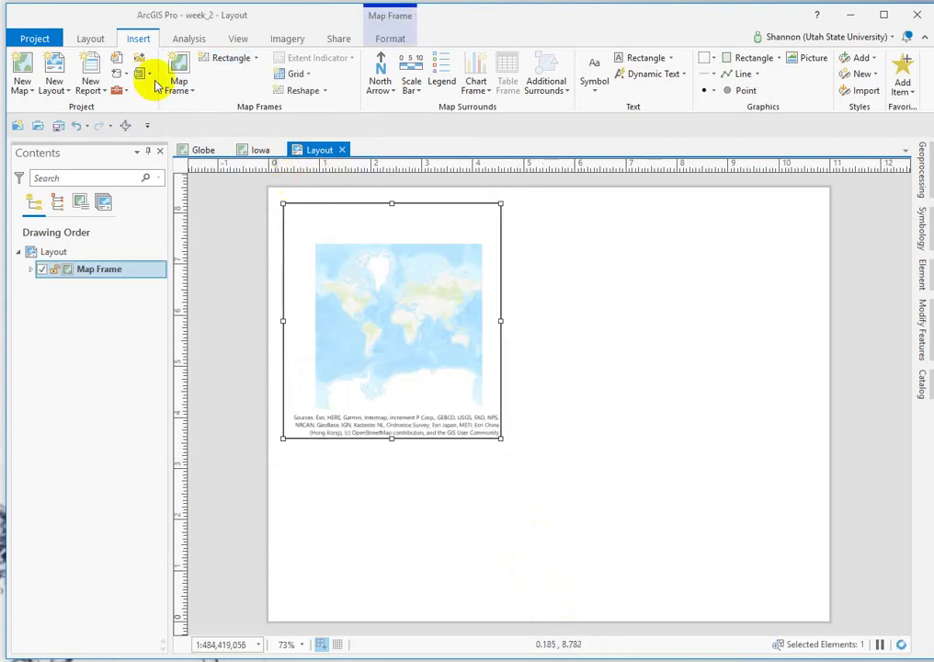
left_click(180, 70)
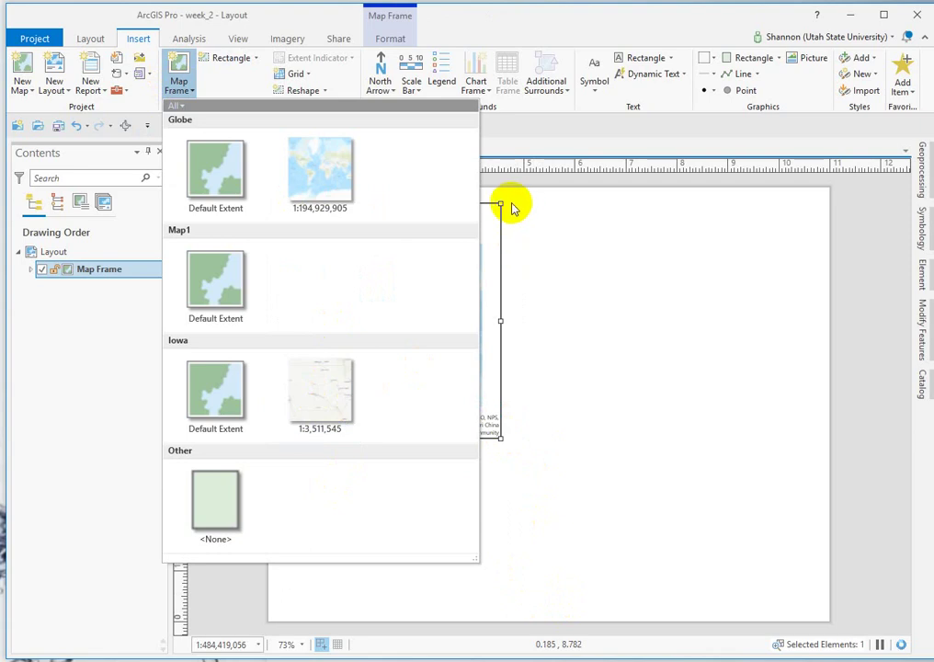
Draw a map frame of the Iowa map (1:3,511,545) on the right half of the page
left_click(327, 390)
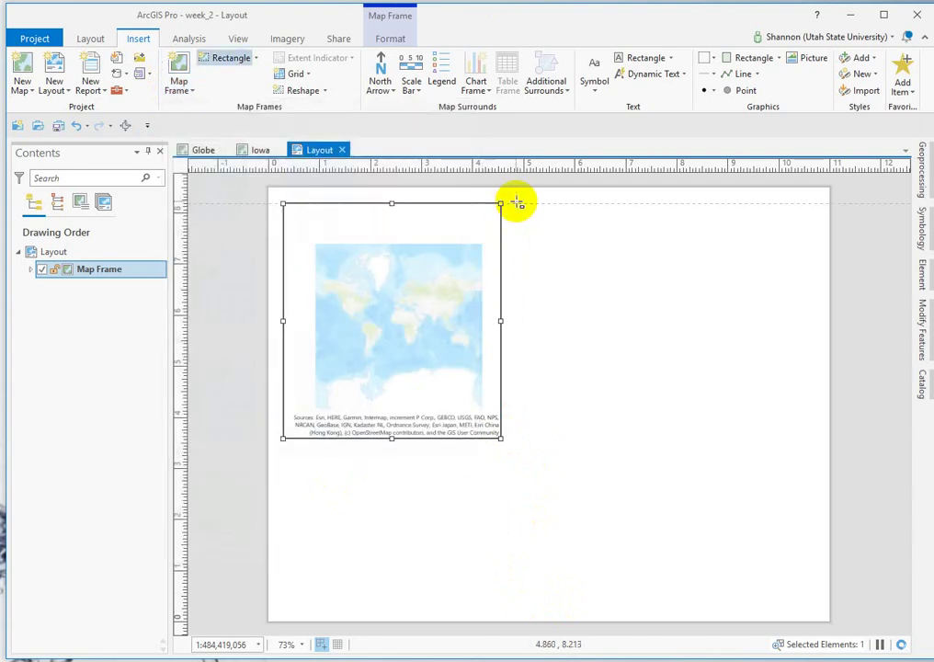
left_click_drag(518, 203, 795, 437)
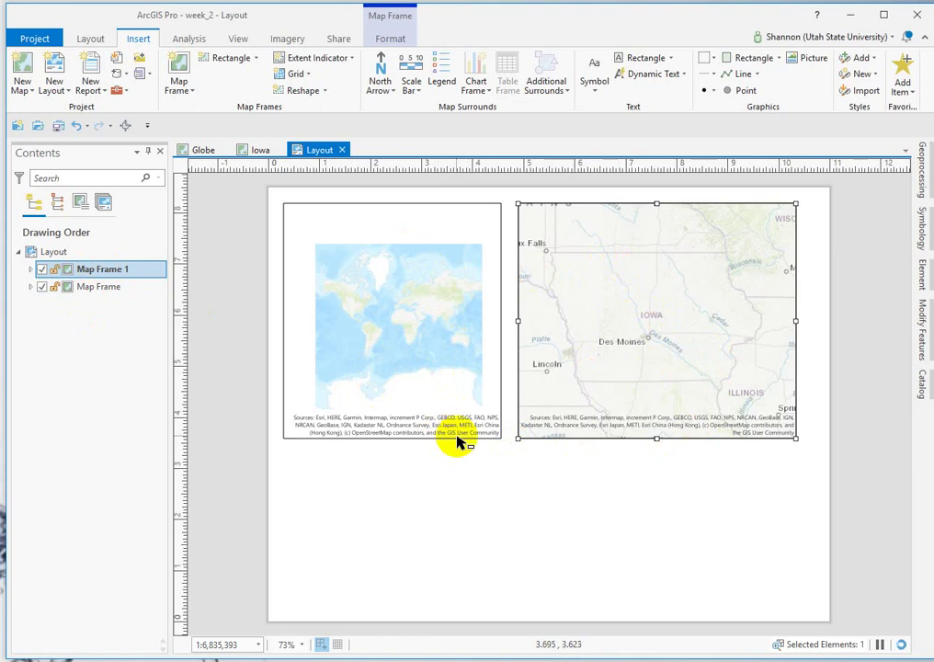
Activate the Globe frame, zoom it in to center on North America, and return to the layout
left_click(401, 301)
right_click(393, 241)
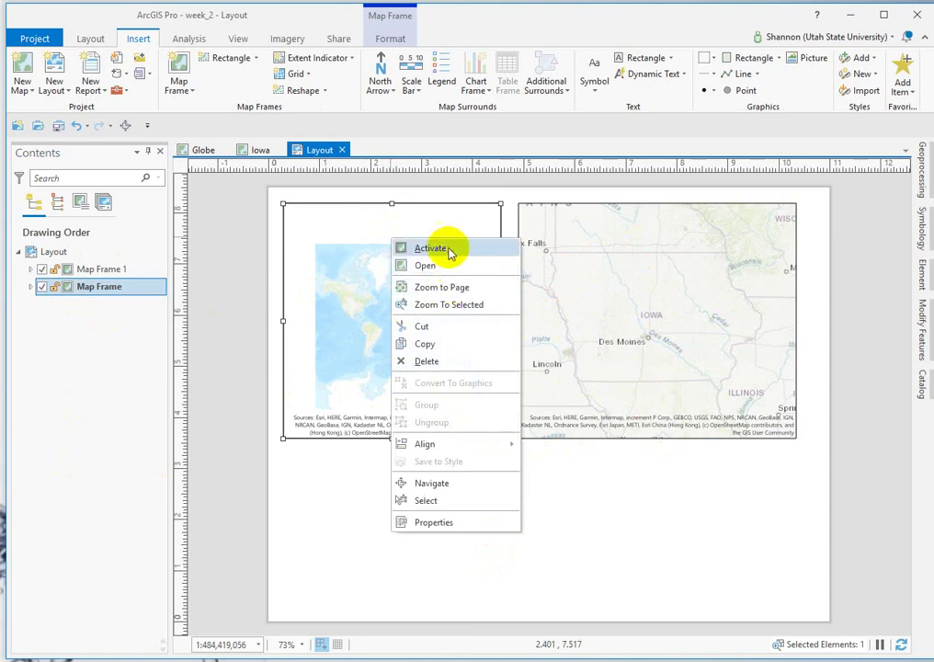
left_click(430, 248)
scroll(381, 306, "up", 2)
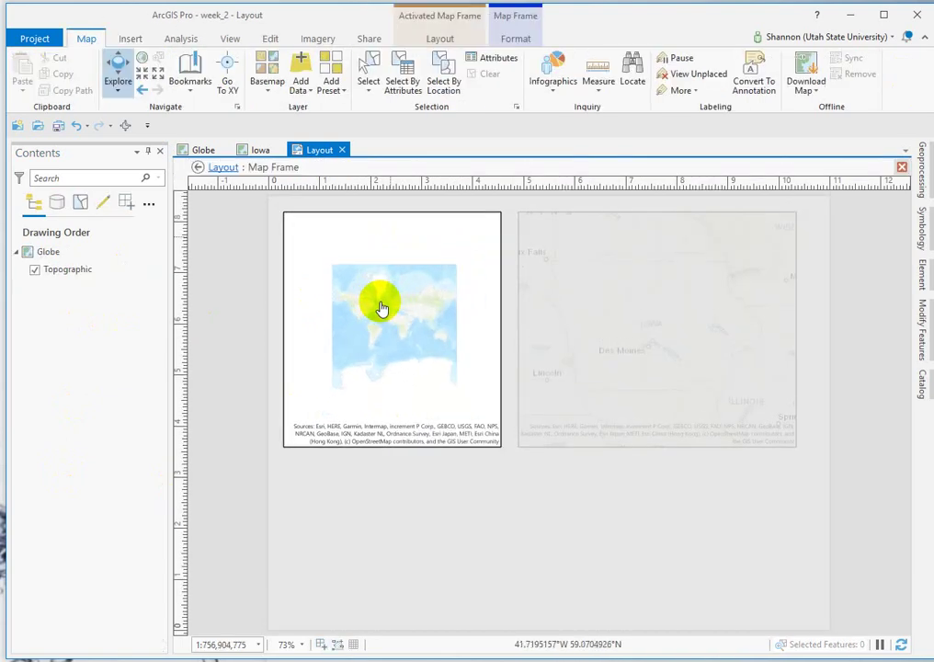
scroll(324, 333, "up", 3)
left_click_drag(324, 334, 399, 294)
scroll(404, 317, "up", 2)
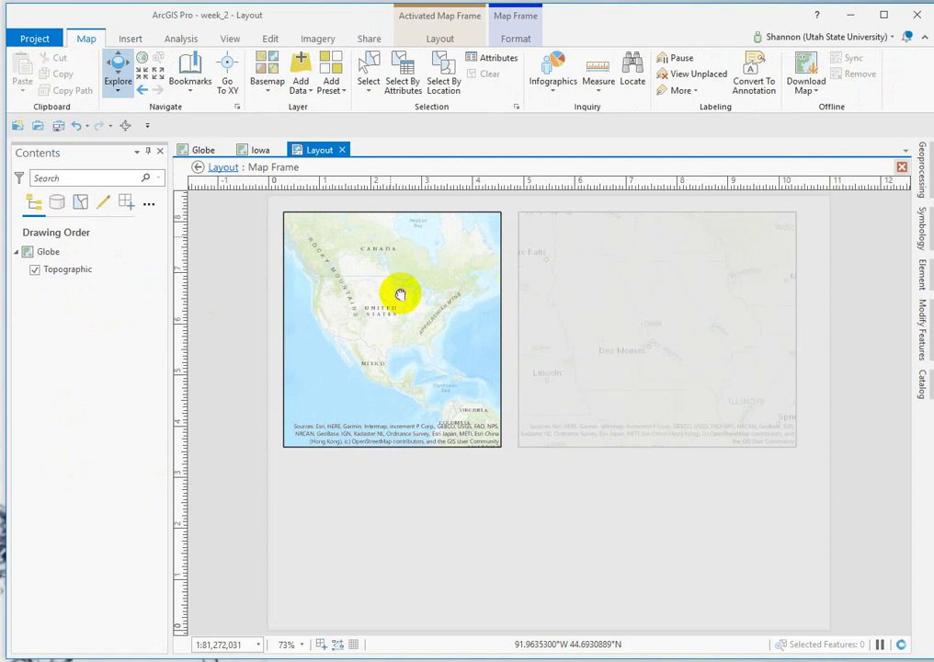
left_click(197, 168)
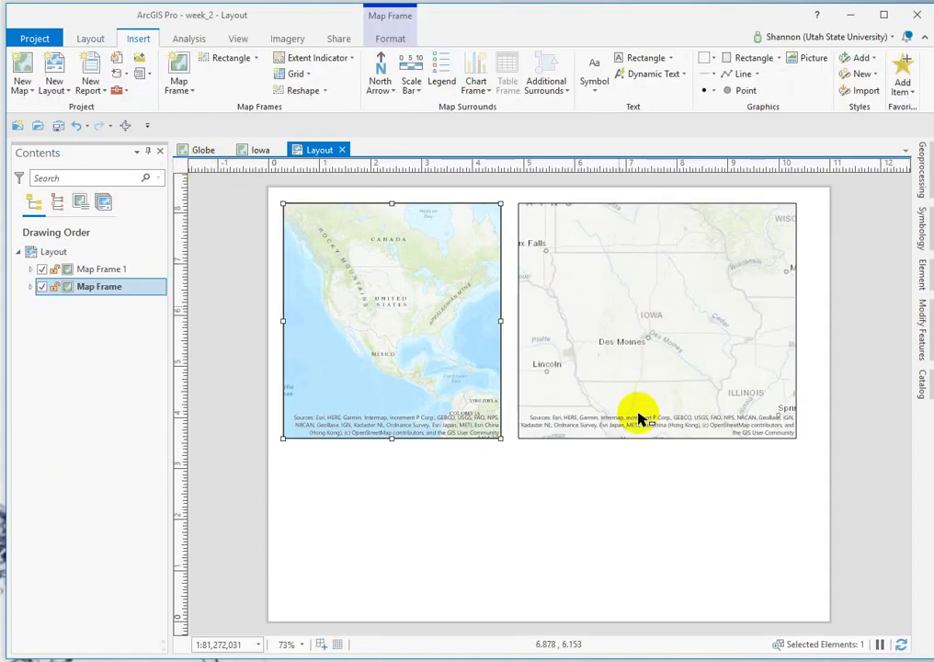
Activate the Iowa frame and zoom out to include the Upper Midwest and Great Lakes
left_click(648, 229)
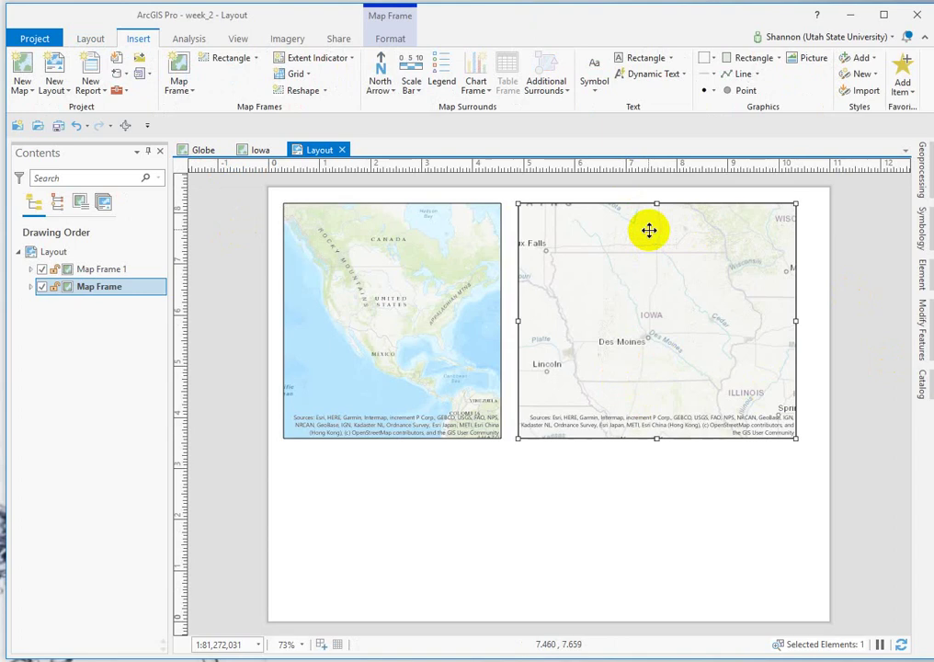
right_click(648, 229)
left_click(681, 243)
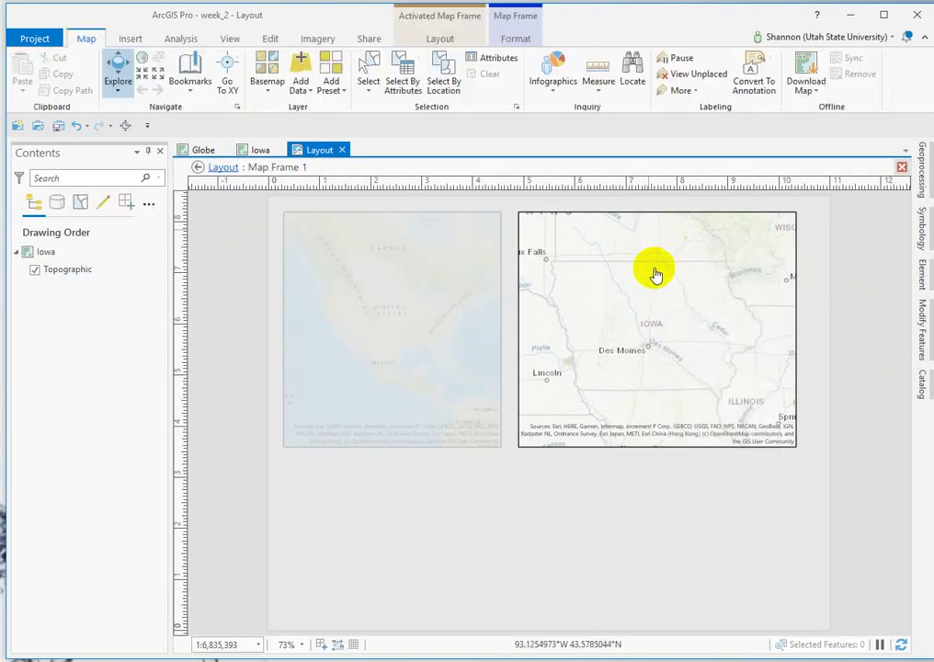
scroll(628, 318, "down", 2)
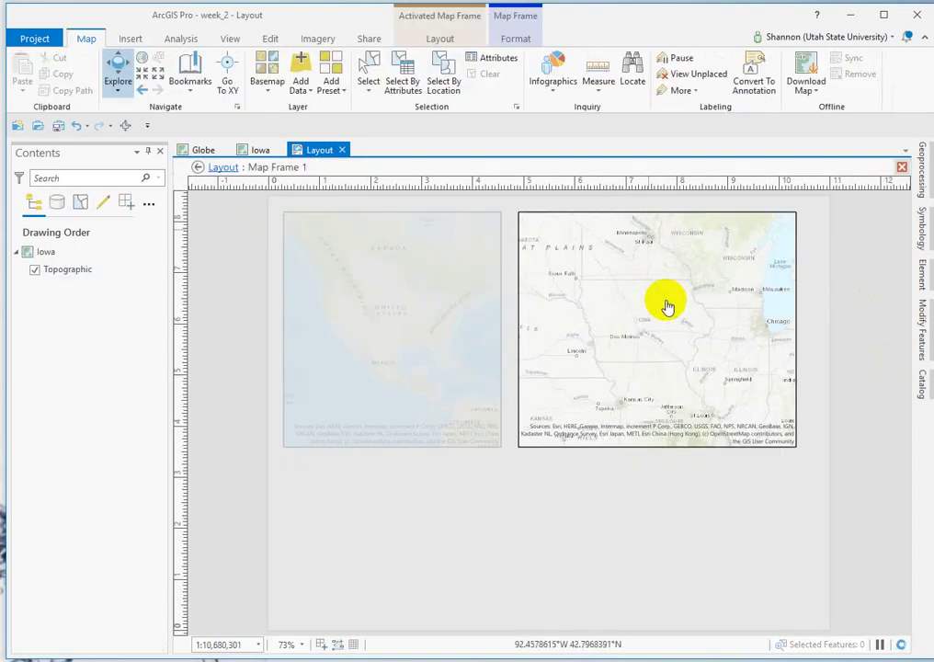
scroll(667, 306, "down", 2)
left_click_drag(676, 308, 628, 316)
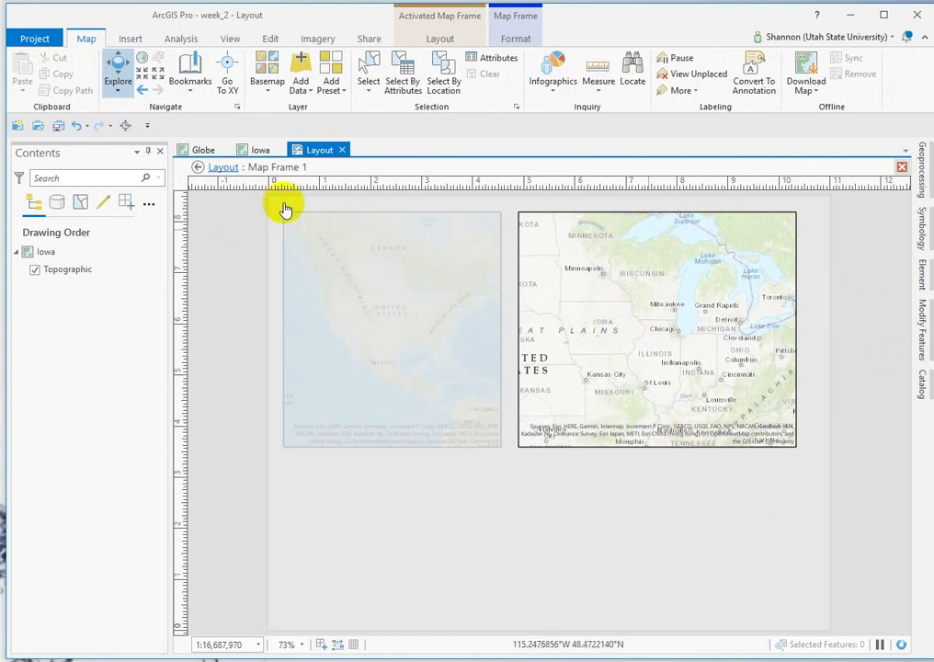
left_click(198, 170)
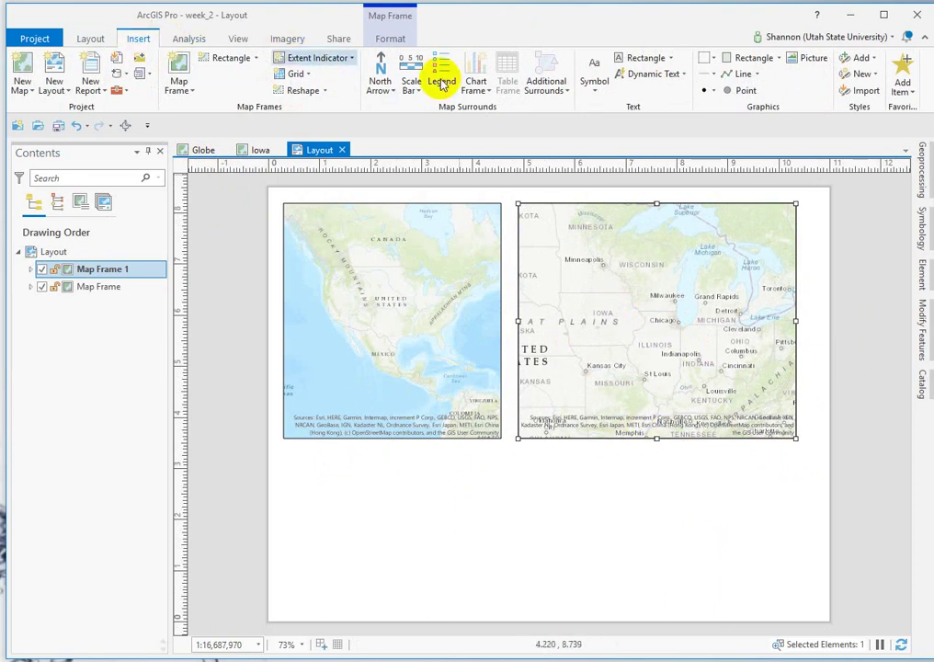
Place Service Layer Credits dynamic text on the page and move it below both map frames
left_click(652, 76)
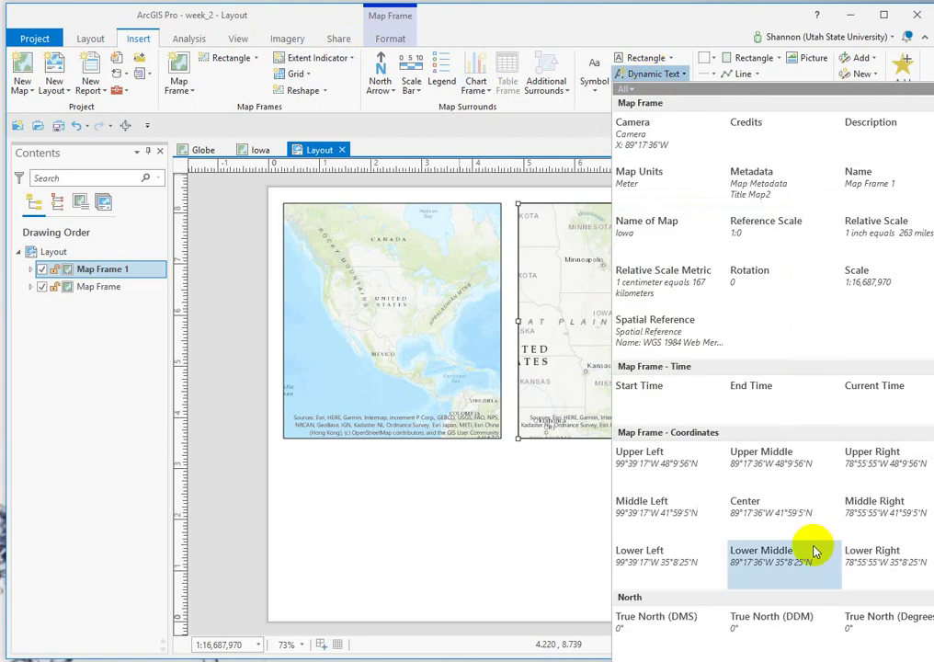
scroll(809, 531, "down", 4)
scroll(809, 525, "down", 5)
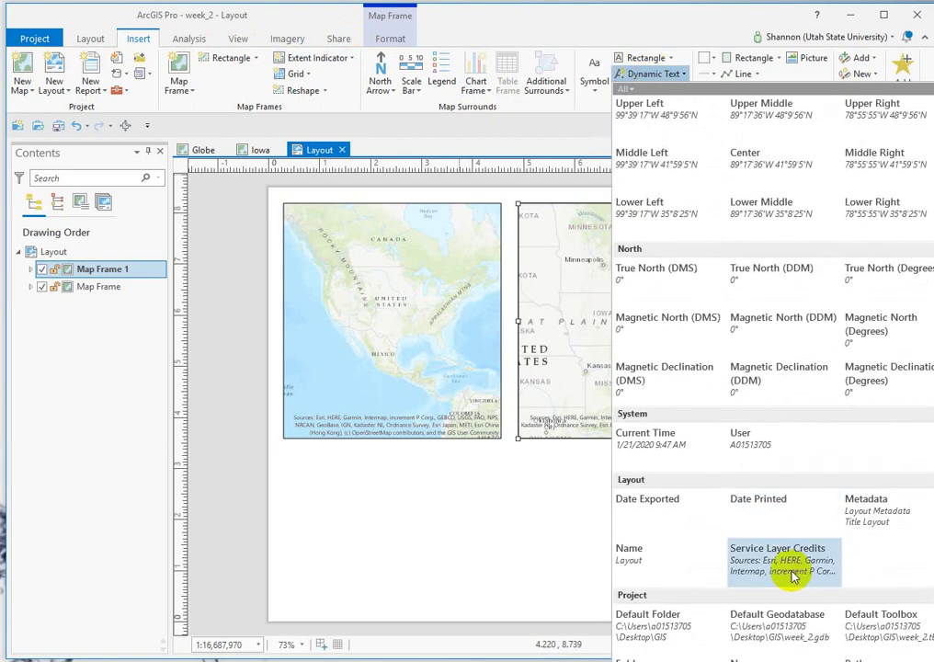
left_click(800, 558)
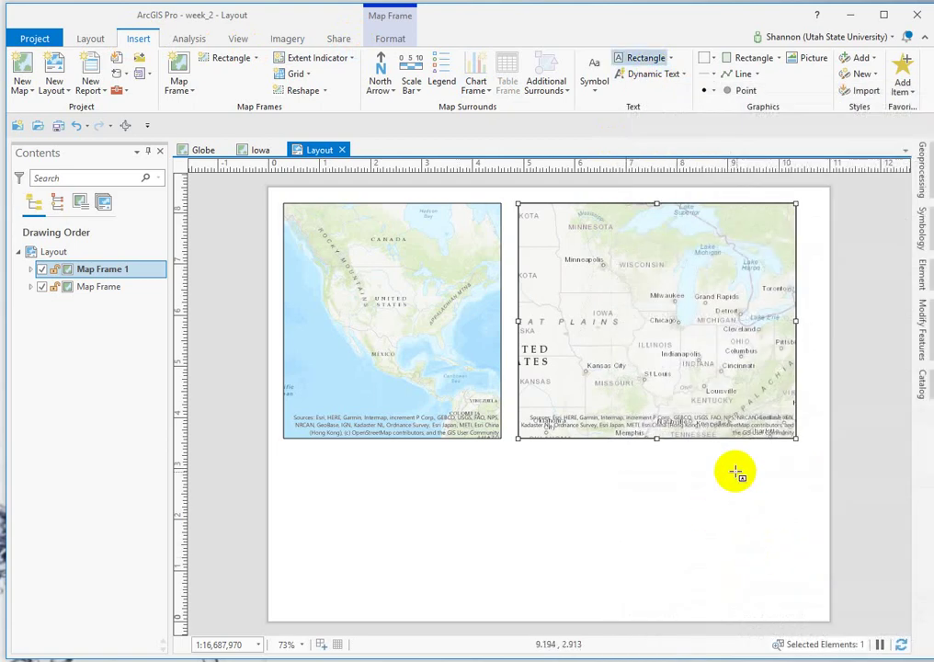
left_click(218, 489)
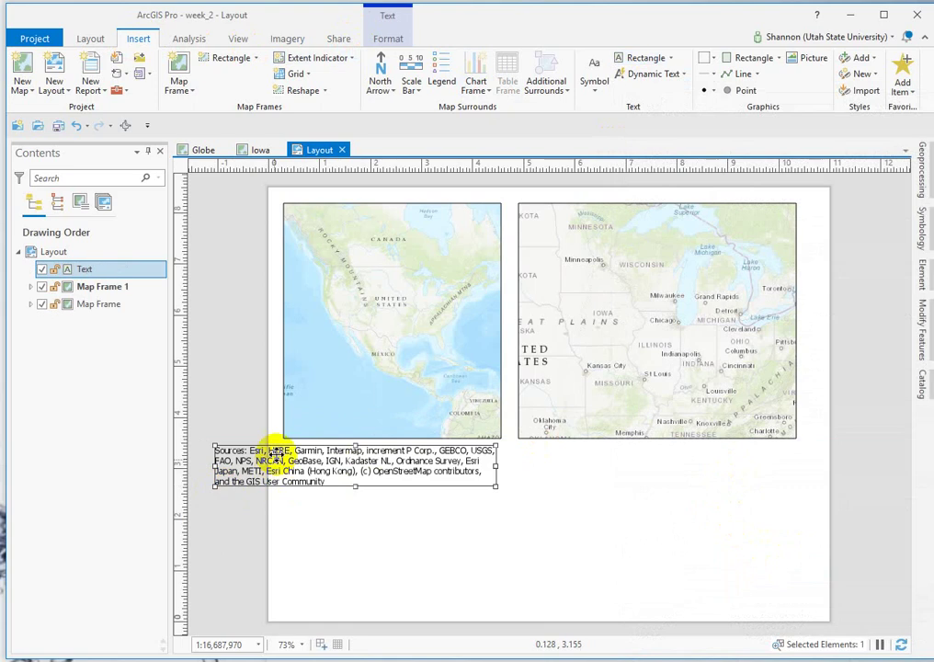
left_click_drag(279, 448, 362, 549)
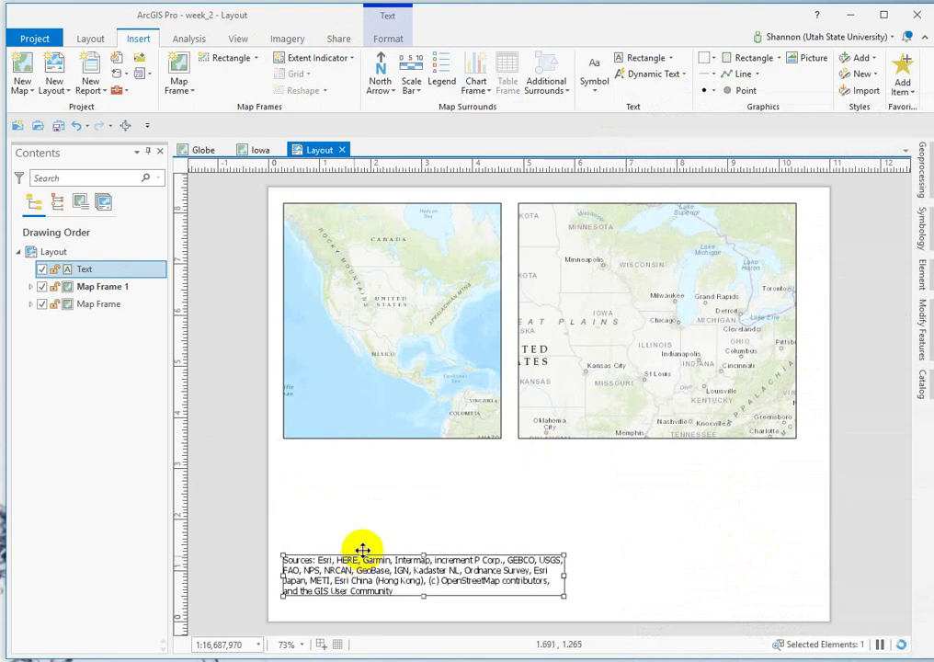